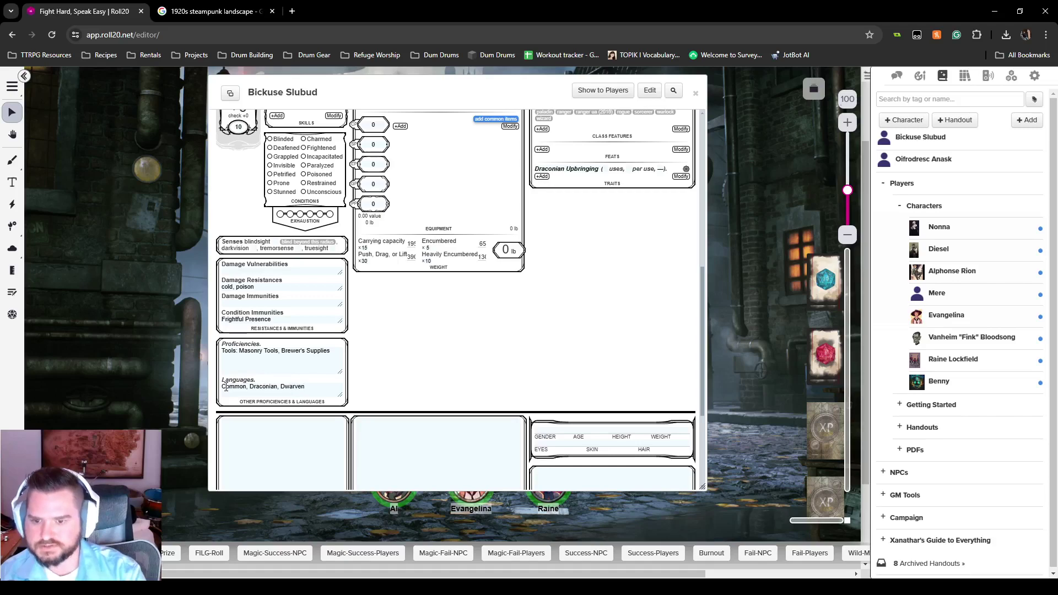
- Scroll up and down the sheet to find the Intimidation and Survival skills
scroll(572, 363, up, 4)
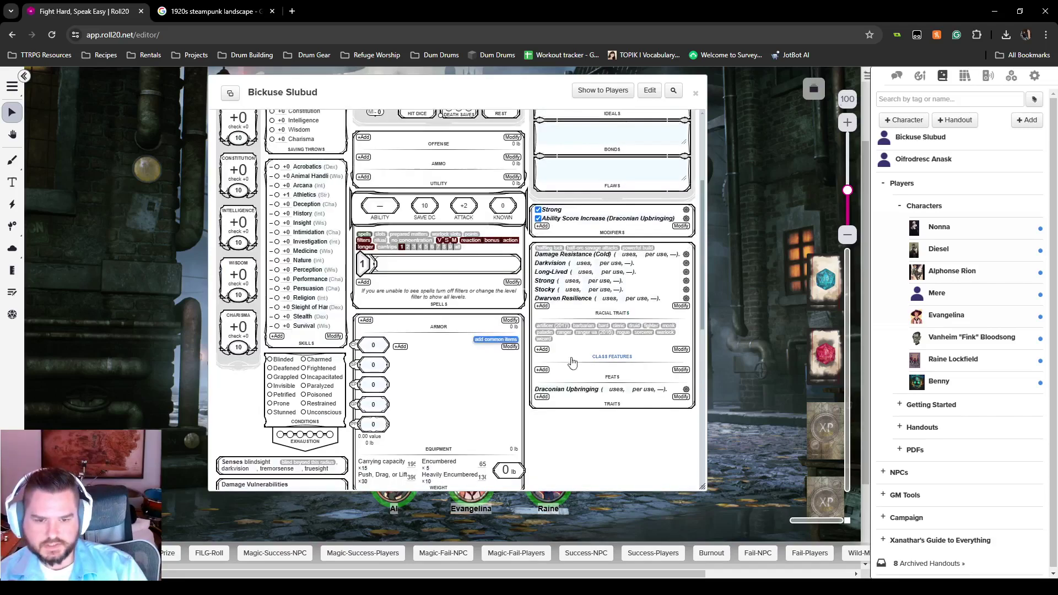
scroll(576, 389, down, 3)
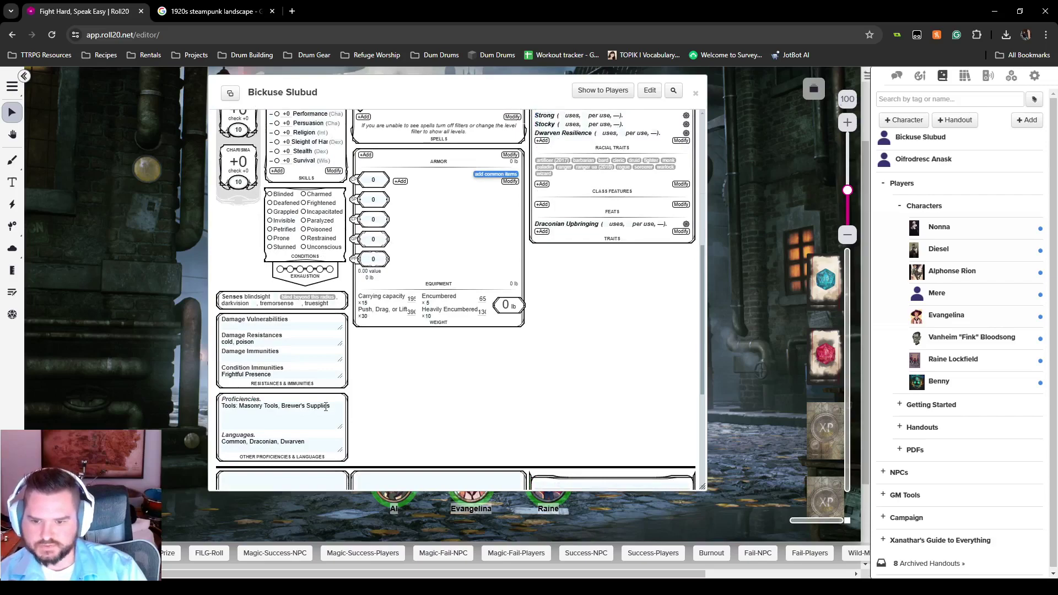
scroll(314, 440, up, 4)
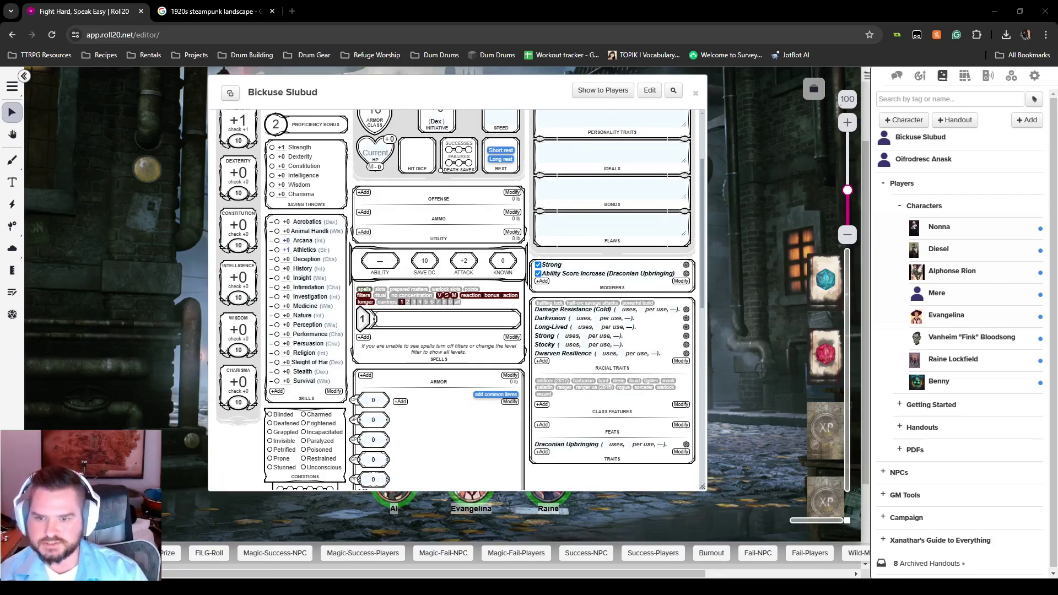
scroll(457, 301, up, 2)
scroll(457, 300, down, 3)
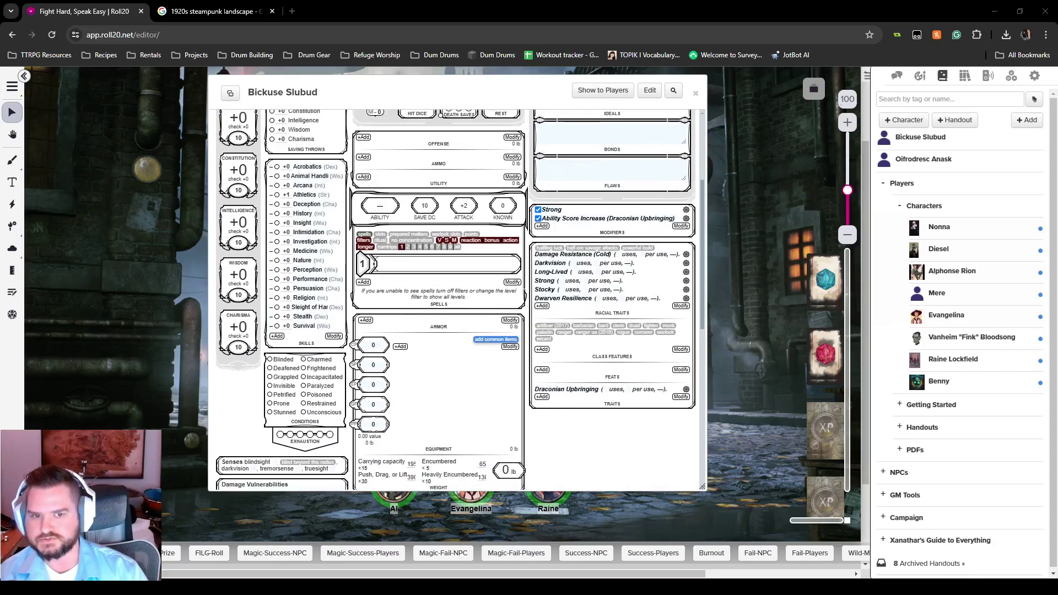
scroll(455, 301, up, 1)
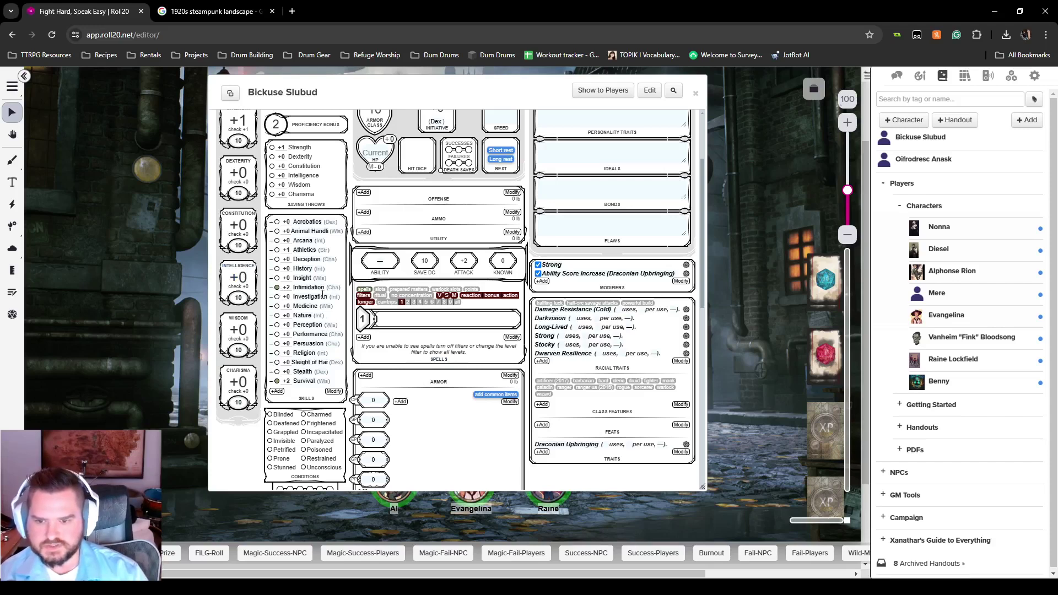
scroll(361, 352, down, 3)
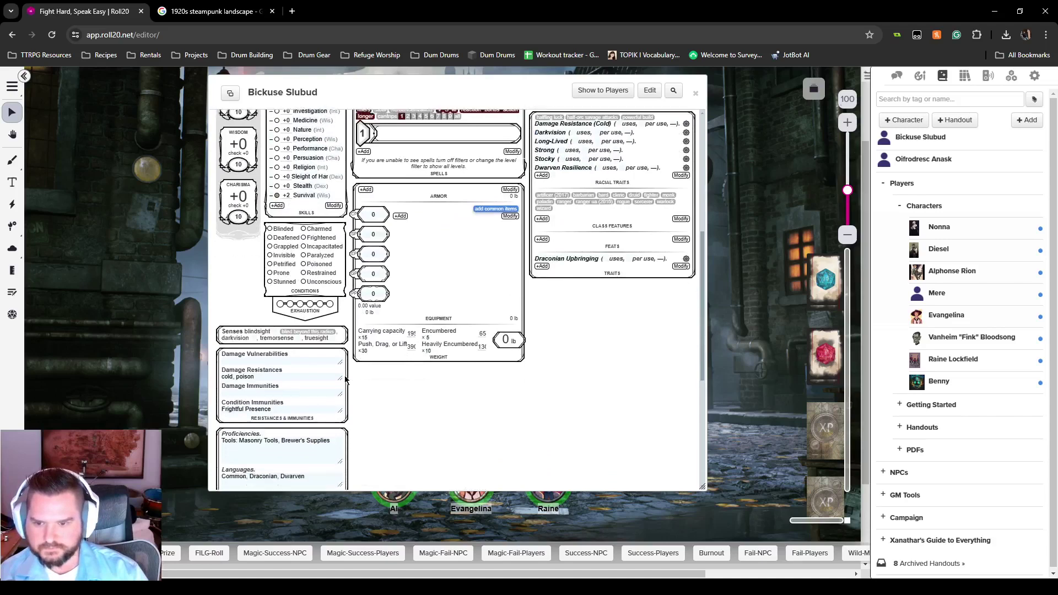
scroll(353, 348, up, 3)
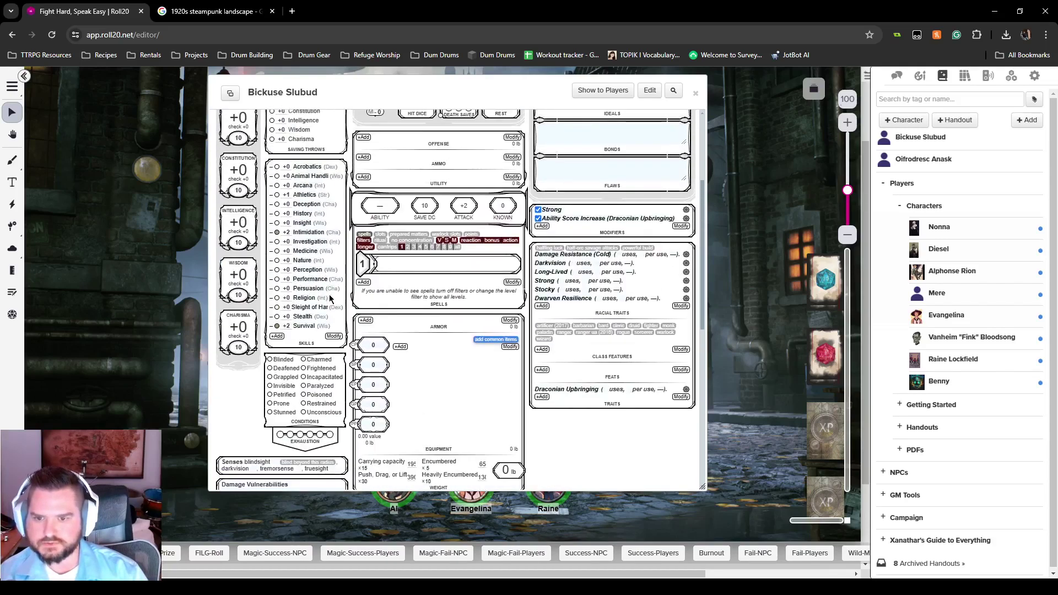
scroll(330, 298, down, 3)
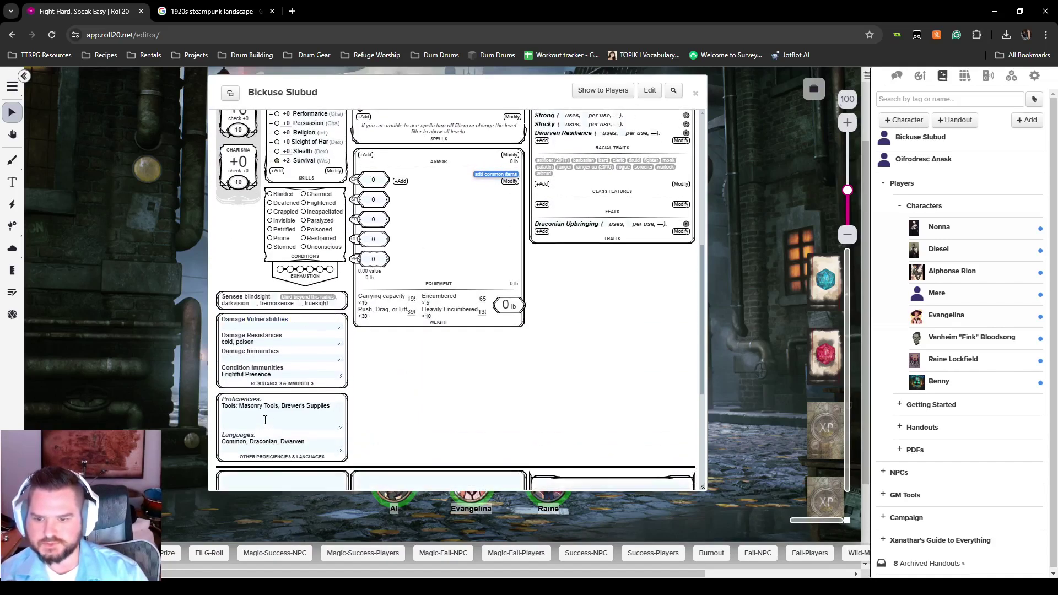
scroll(358, 385, down, 1)
scroll(449, 344, up, 3)
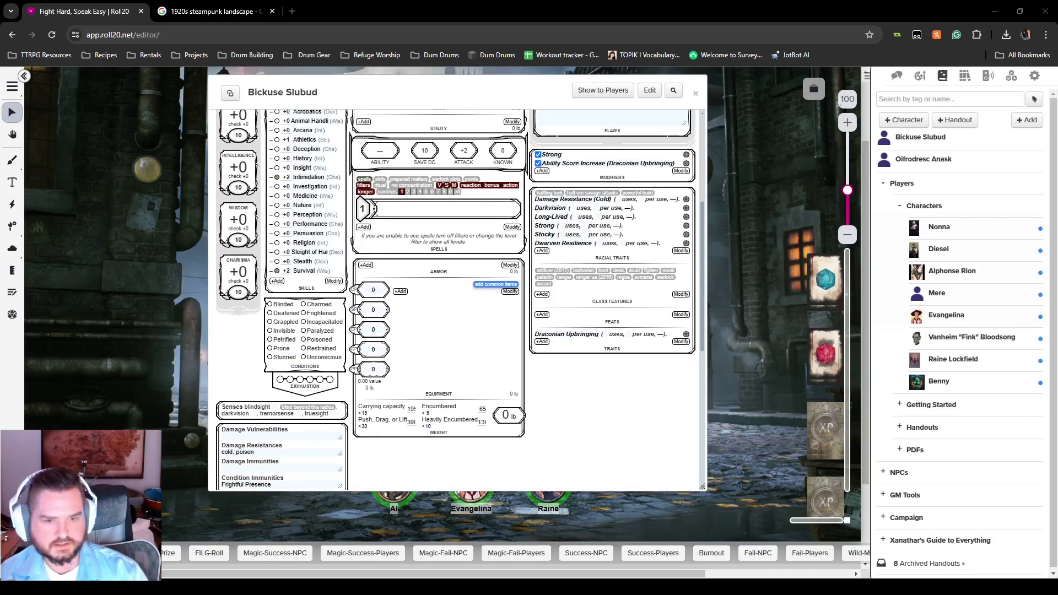
scroll(499, 375, up, 5)
scroll(400, 270, down, 6)
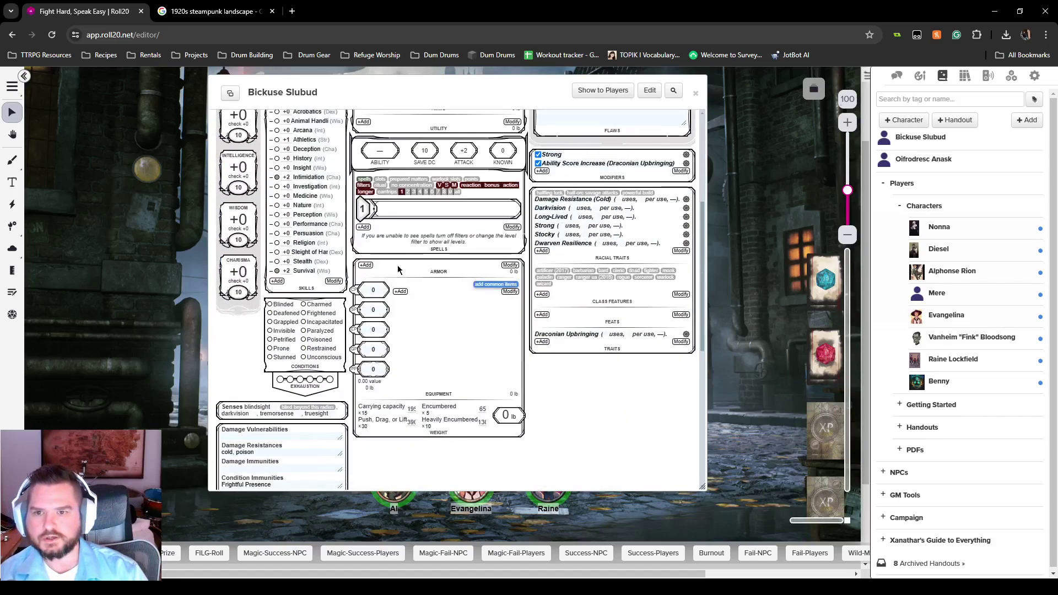
scroll(497, 335, down, 1)
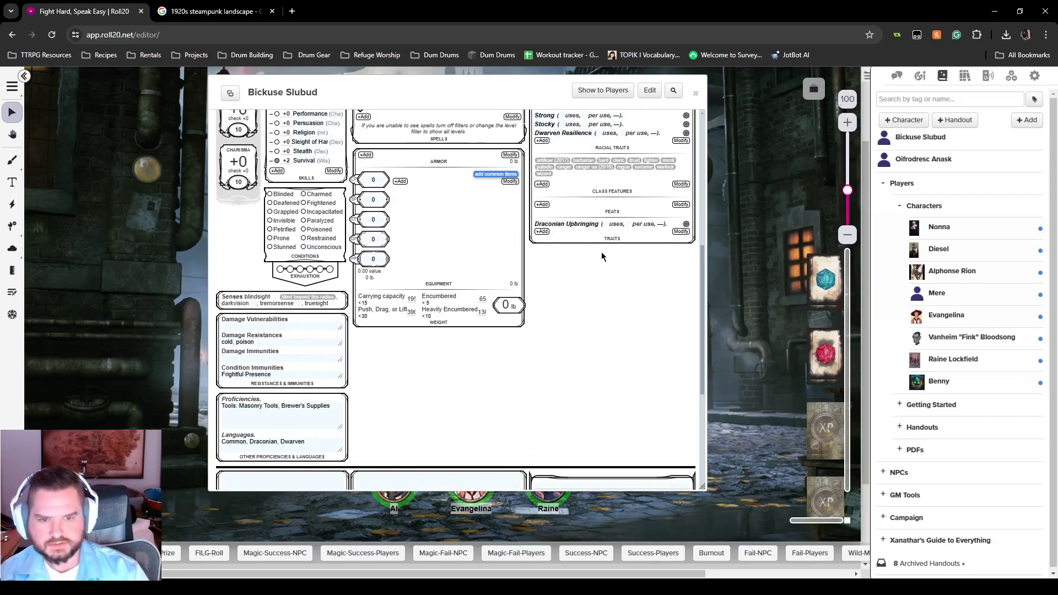
scroll(572, 242, up, 2)
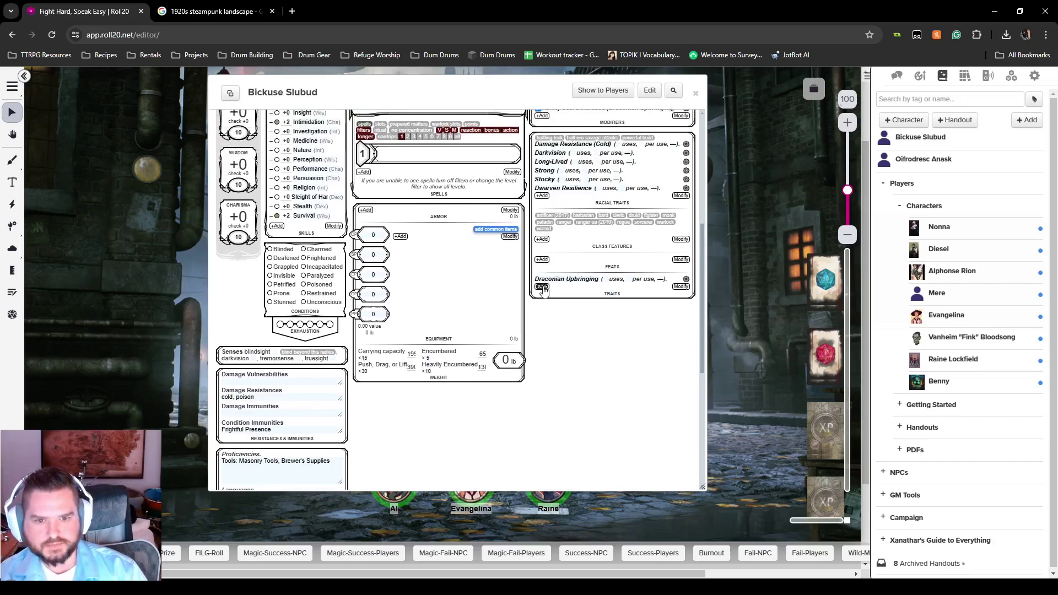
- Add a trait named 'All Eyes On You' and expand it to edit its description
click(543, 287)
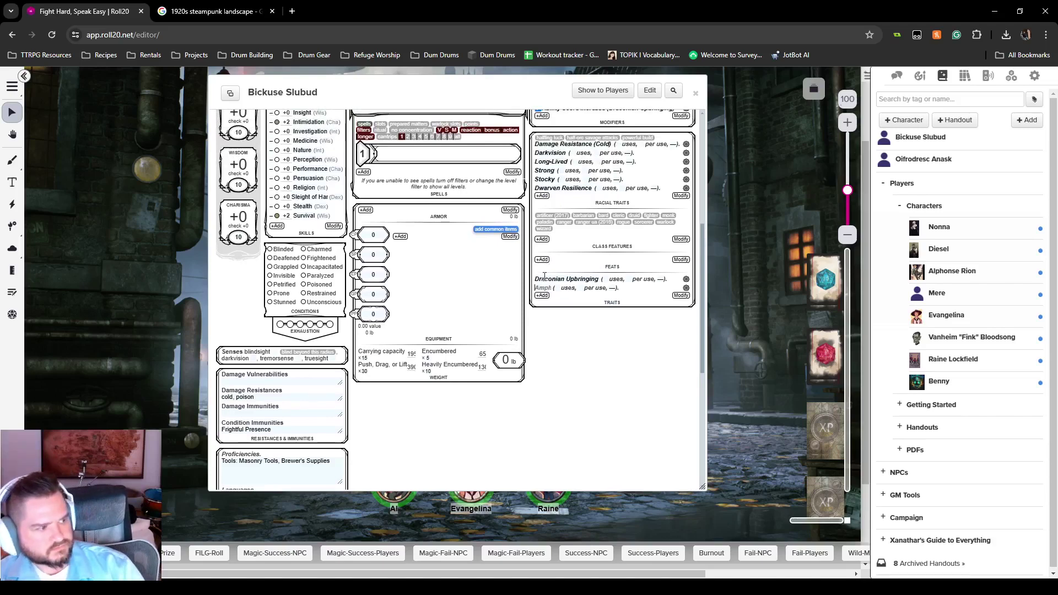
key(BackSpace)
key(BackSpace)
key(BackSpace)
text(ll Eyes On You)
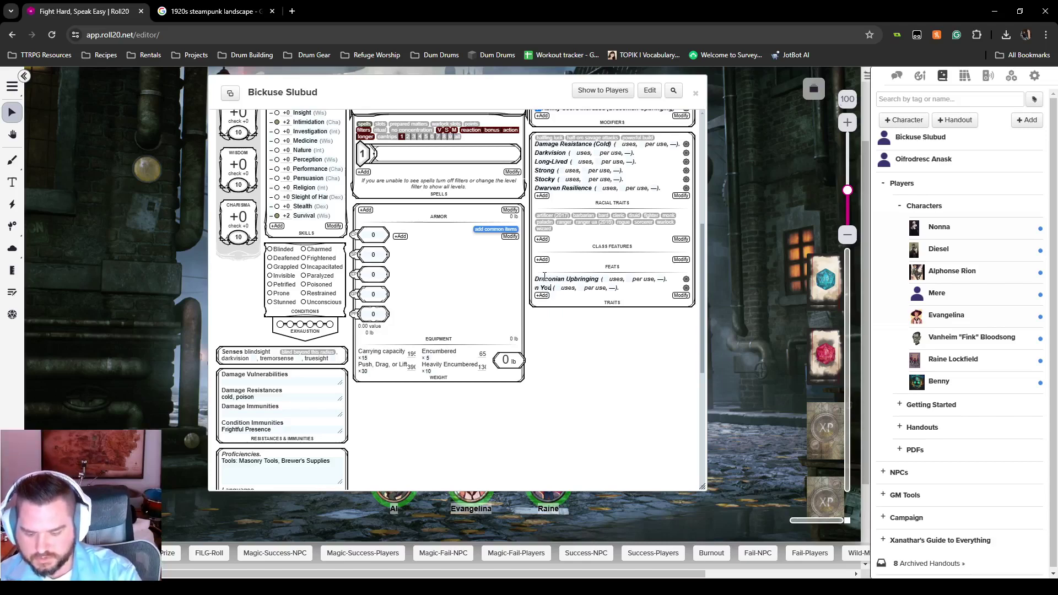
click(597, 350)
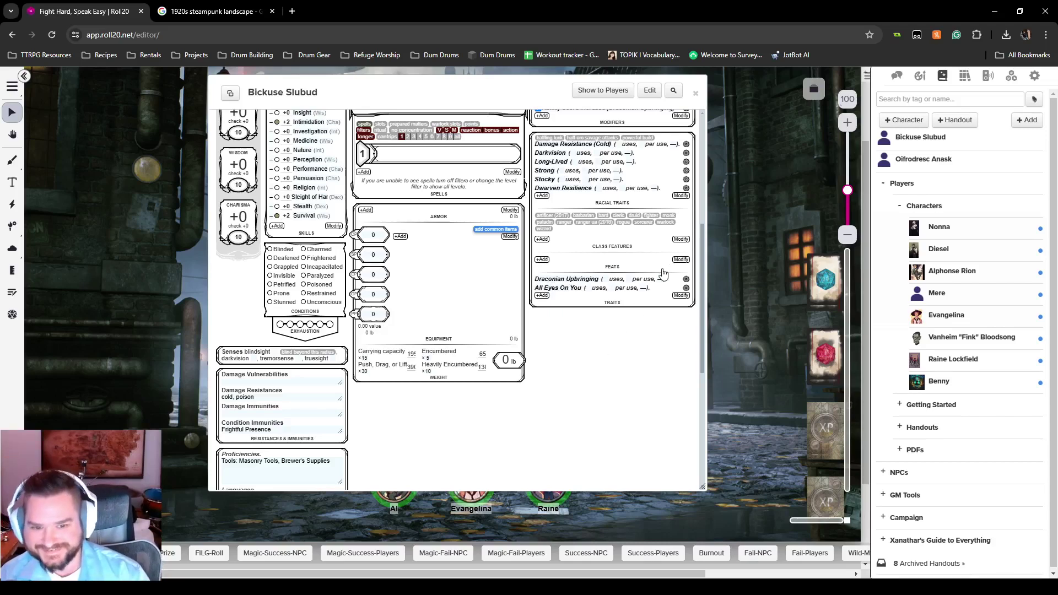
click(686, 288)
click(625, 302)
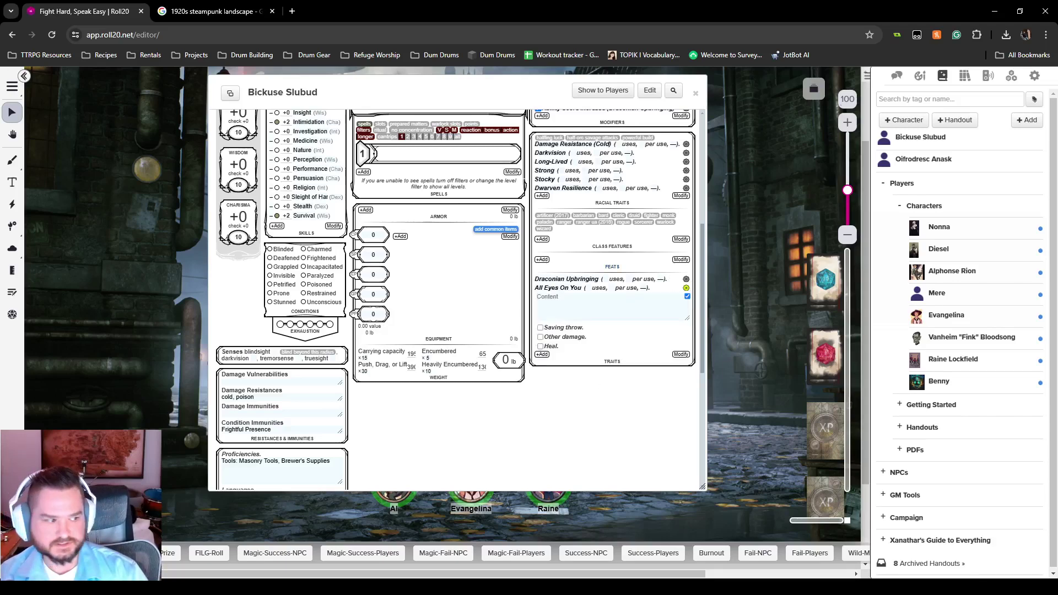
scroll(439, 144, up, 2)
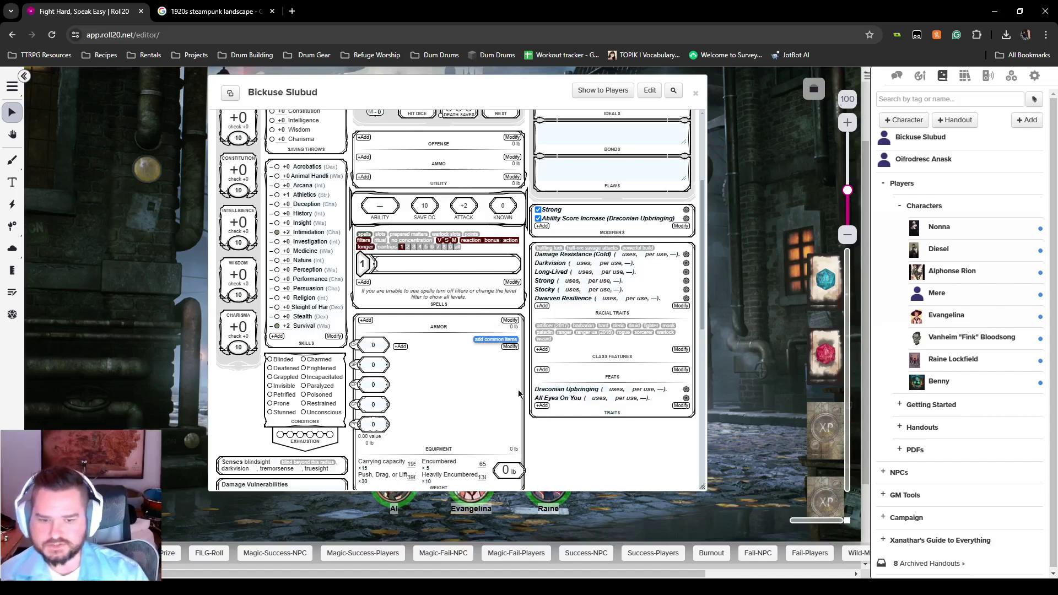
- Show the chat log with the earlier stat rolls beside the sheet
scroll(518, 393, up, 3)
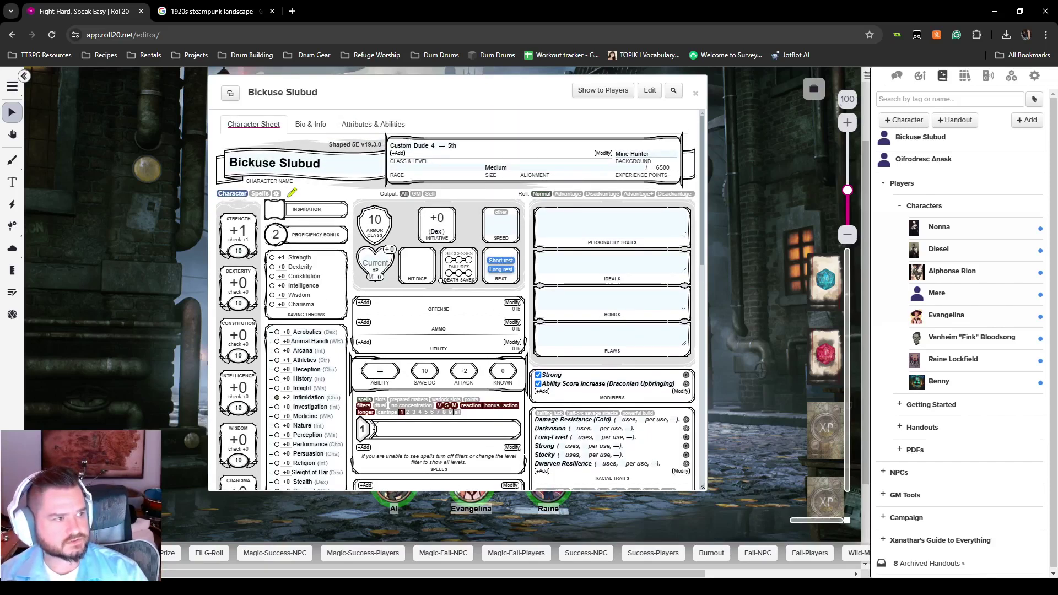
scroll(525, 385, down, 3)
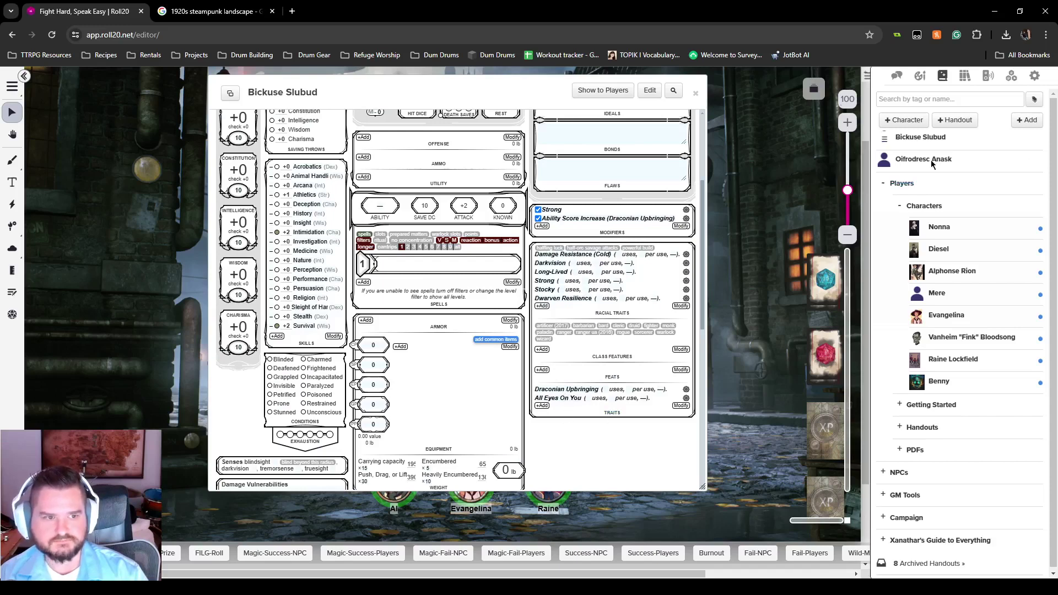
click(896, 75)
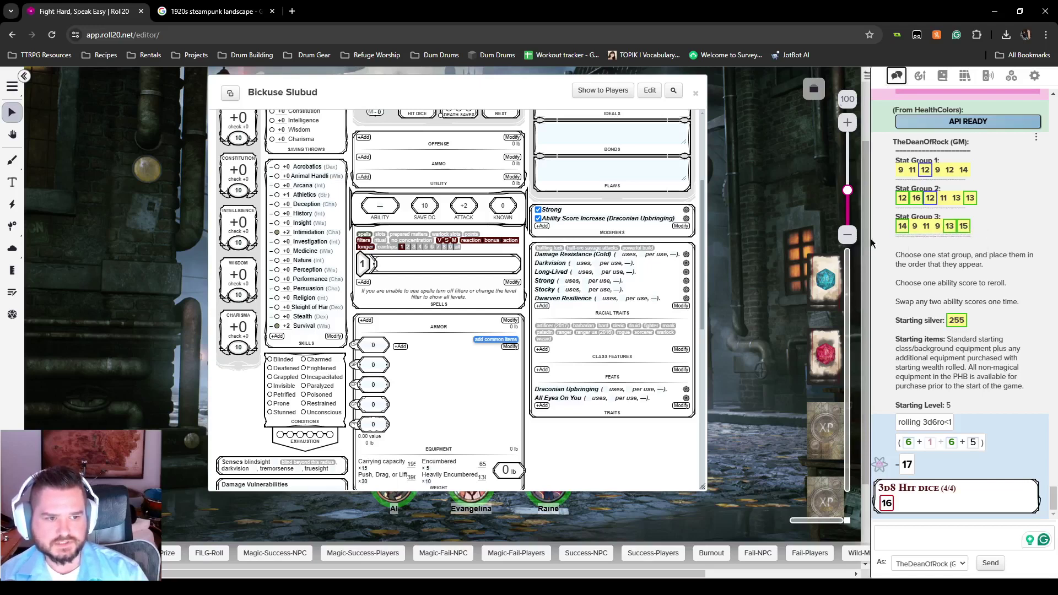
scroll(248, 198, up, 3)
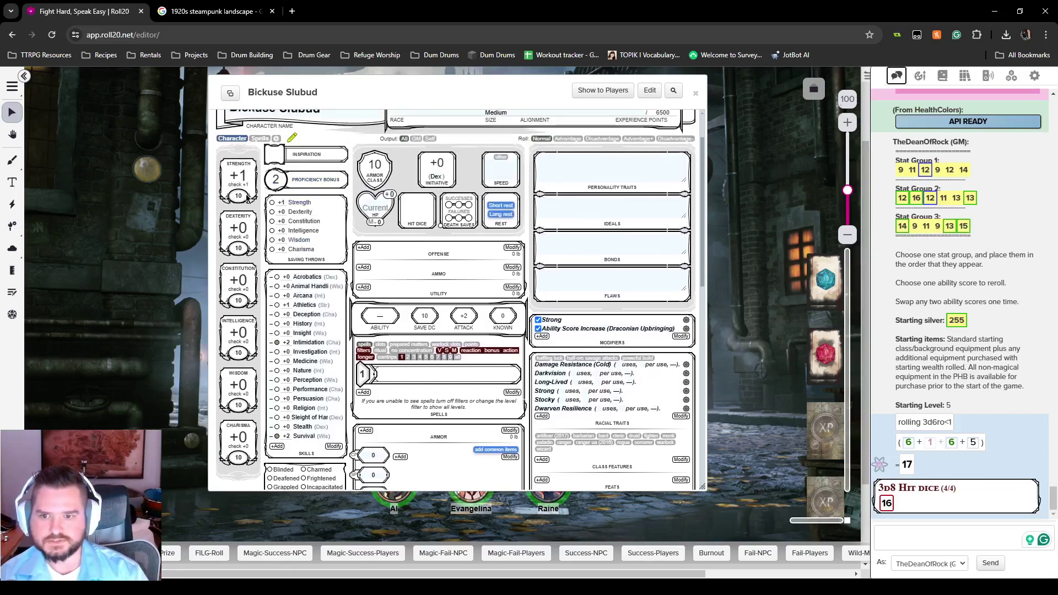
- Enter Strength 16 and Dexterity 17 from the rolled stats
double_click(239, 196)
text(16)
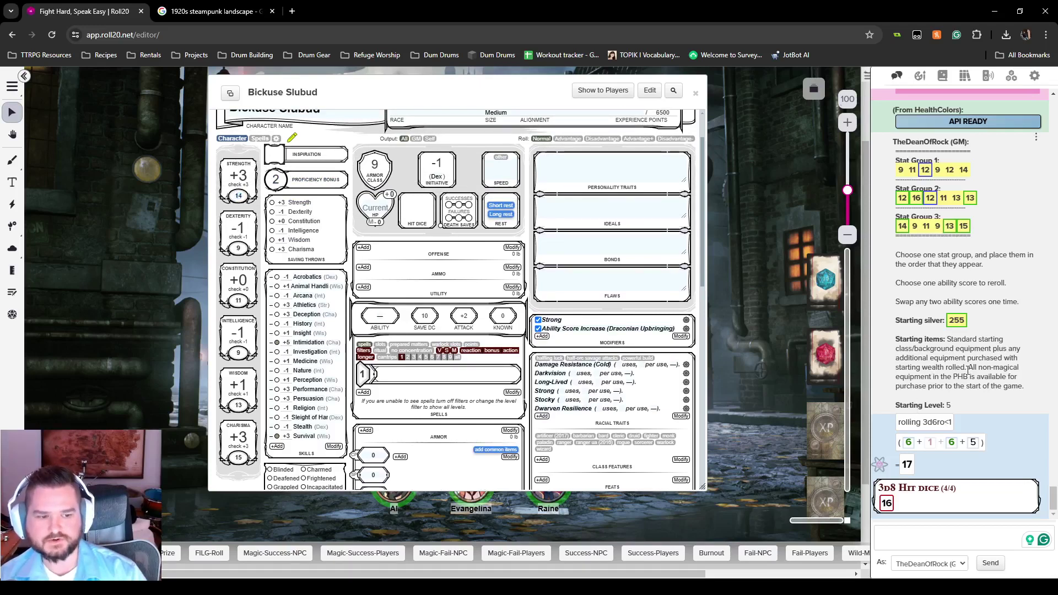
double_click(980, 313)
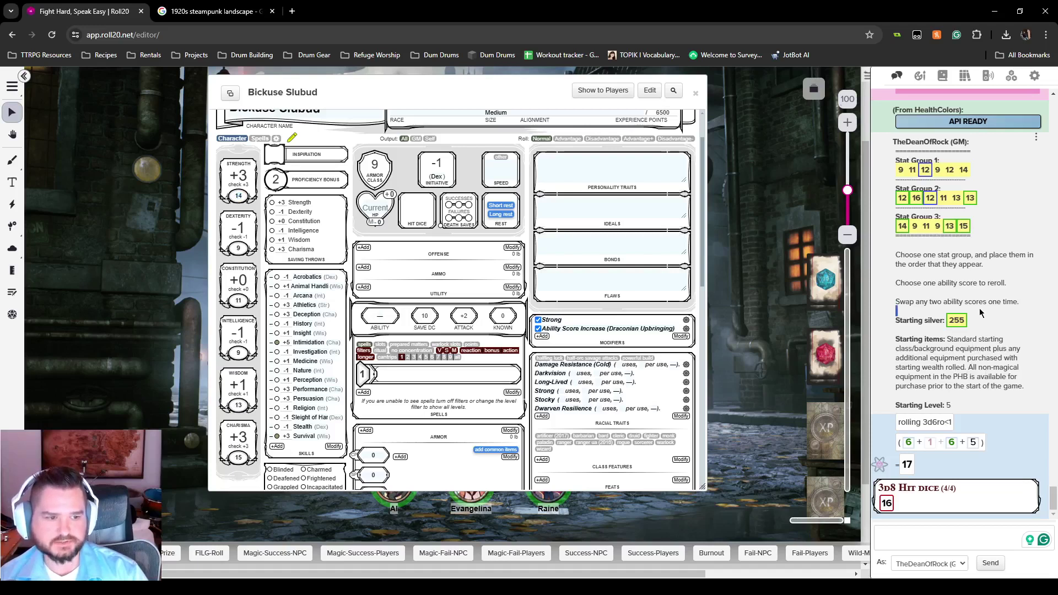
click(984, 246)
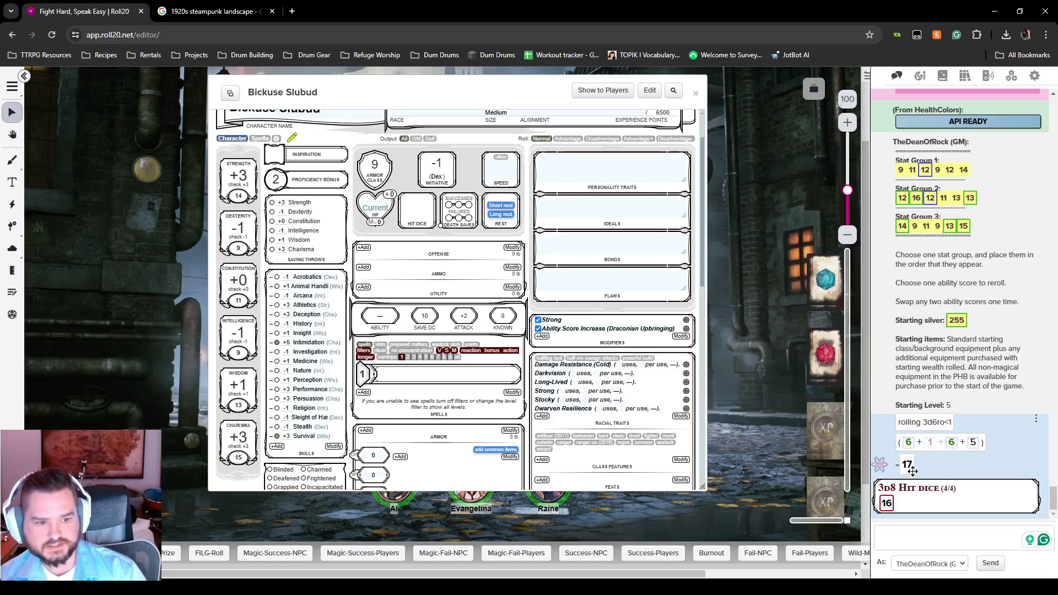
click(240, 248)
text(17)
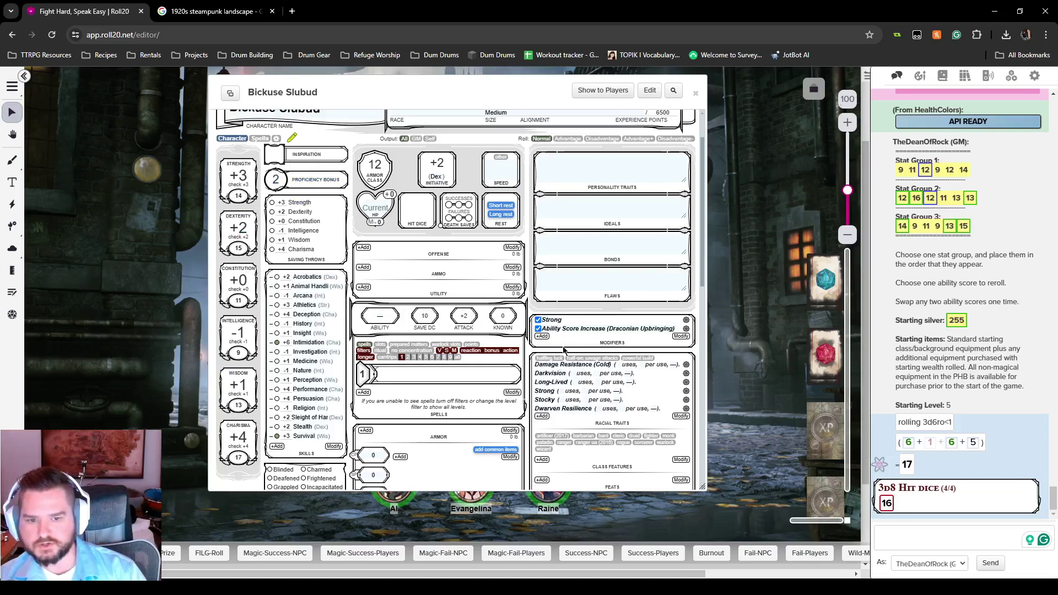
- Toggle the sheet's edit mode off and on, then check the 4/4d6 hit dice at the top
click(292, 138)
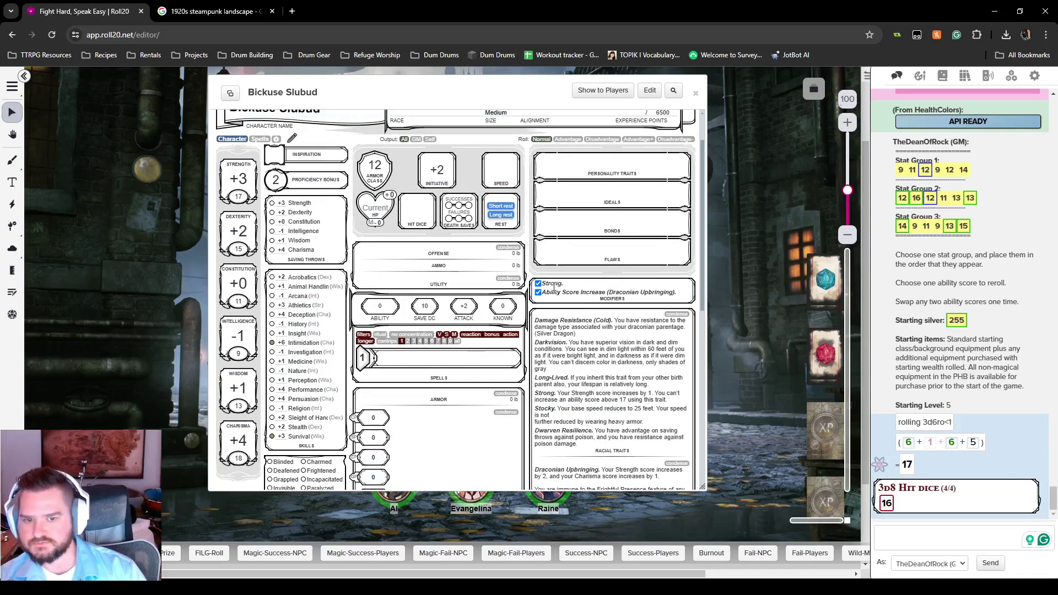
click(292, 138)
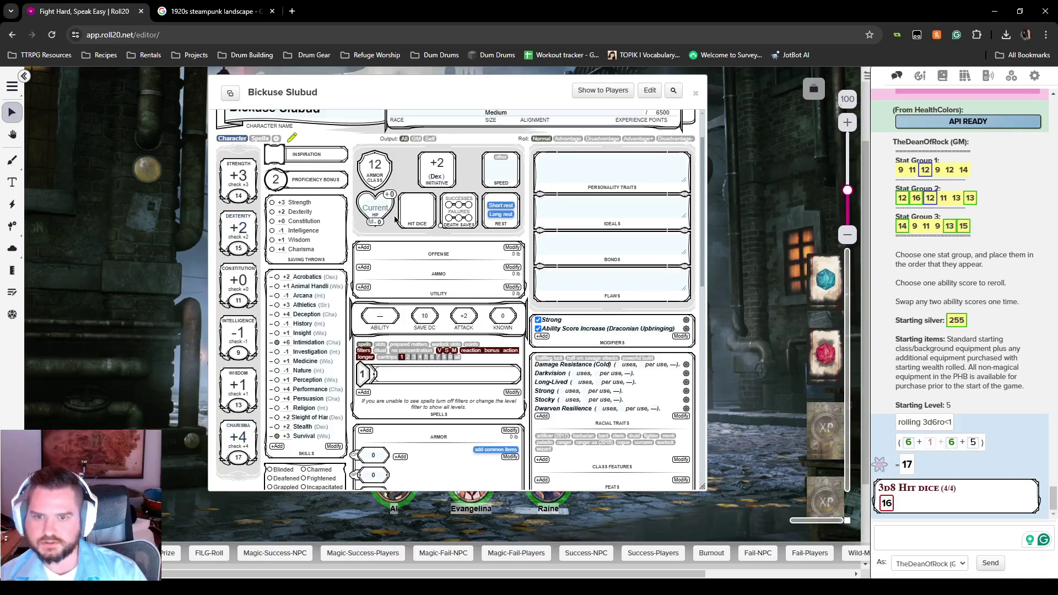
scroll(395, 219, up, 1)
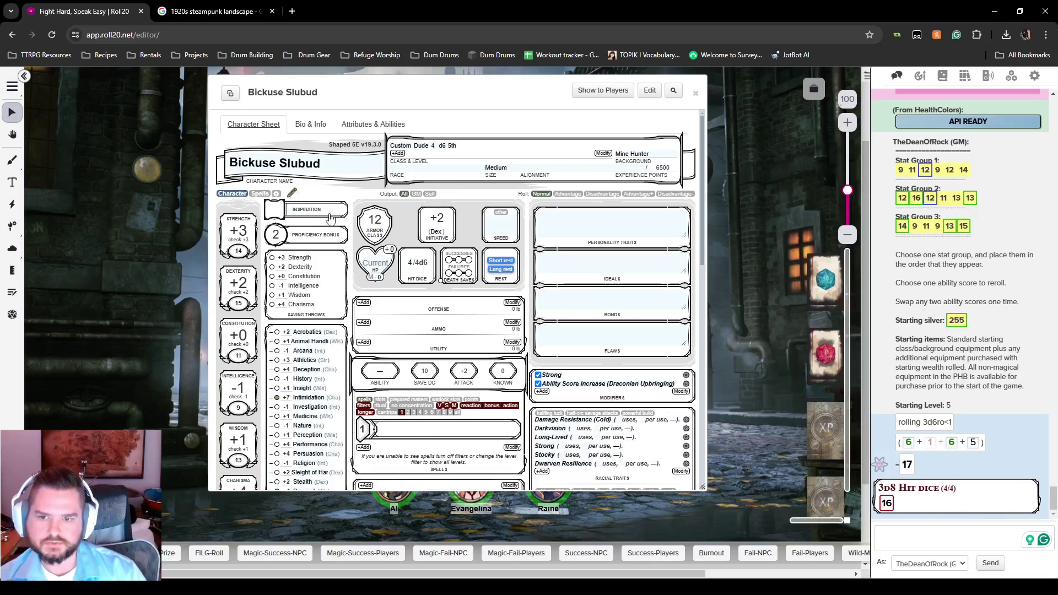
- Roll 3 of the character's hit dice from the display layout
click(292, 192)
click(417, 262)
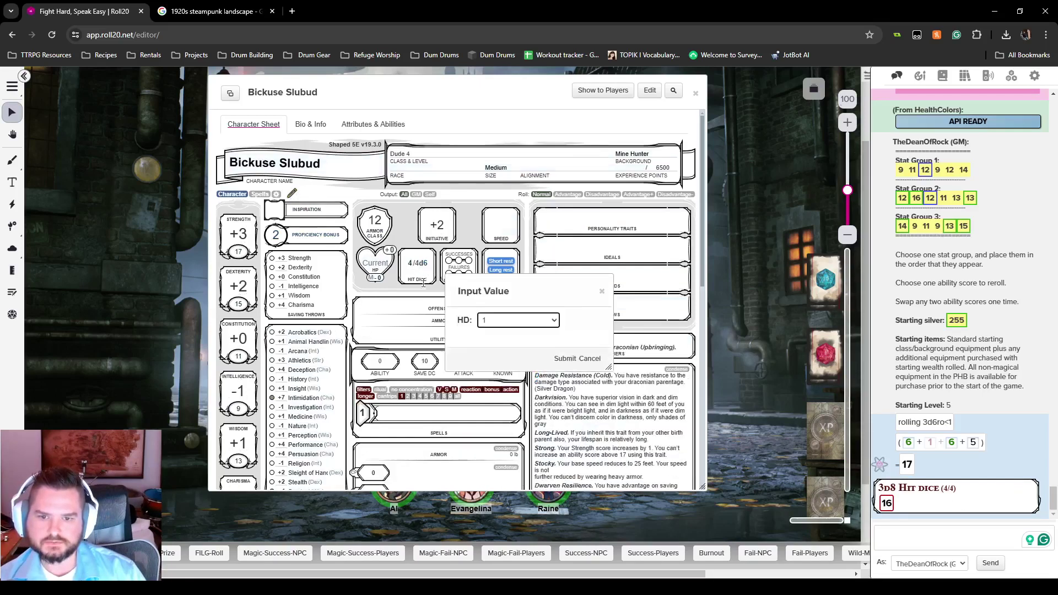
click(570, 362)
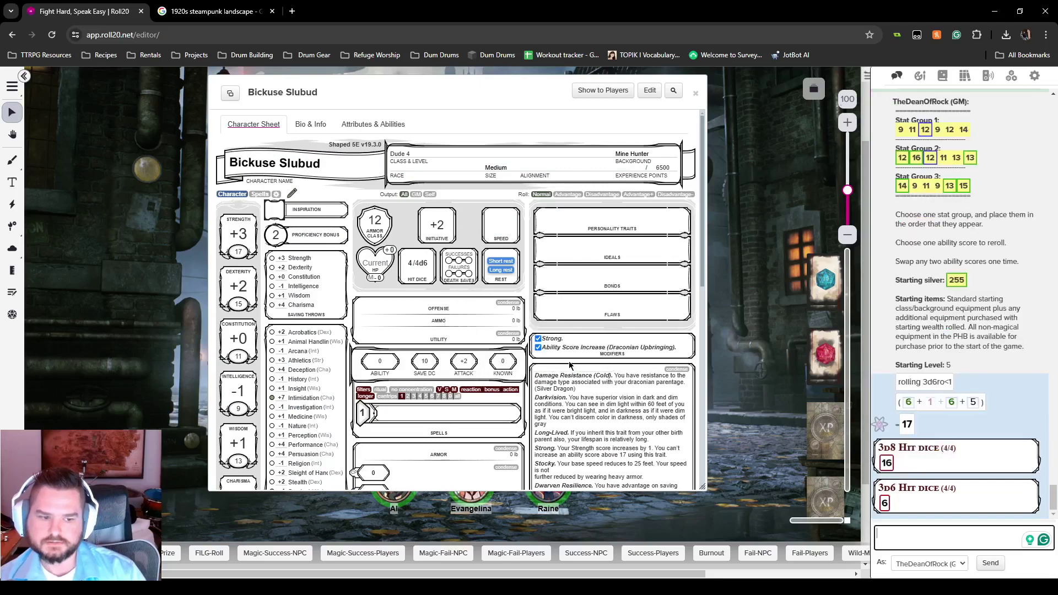
mouse_move(886, 512)
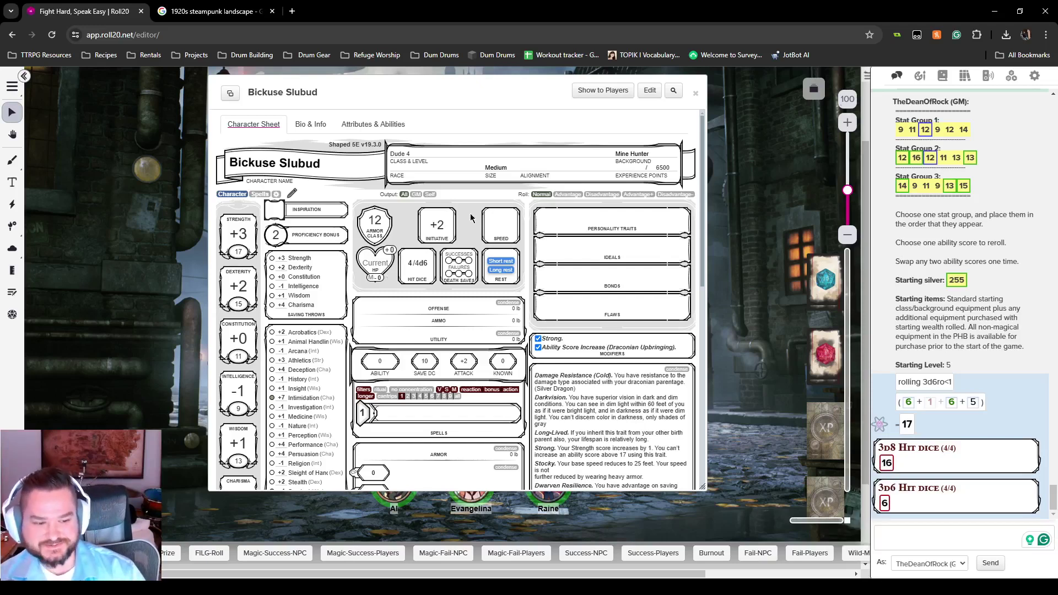
- Set current hit points to 12 and speed to 25
click(375, 262)
text(12)
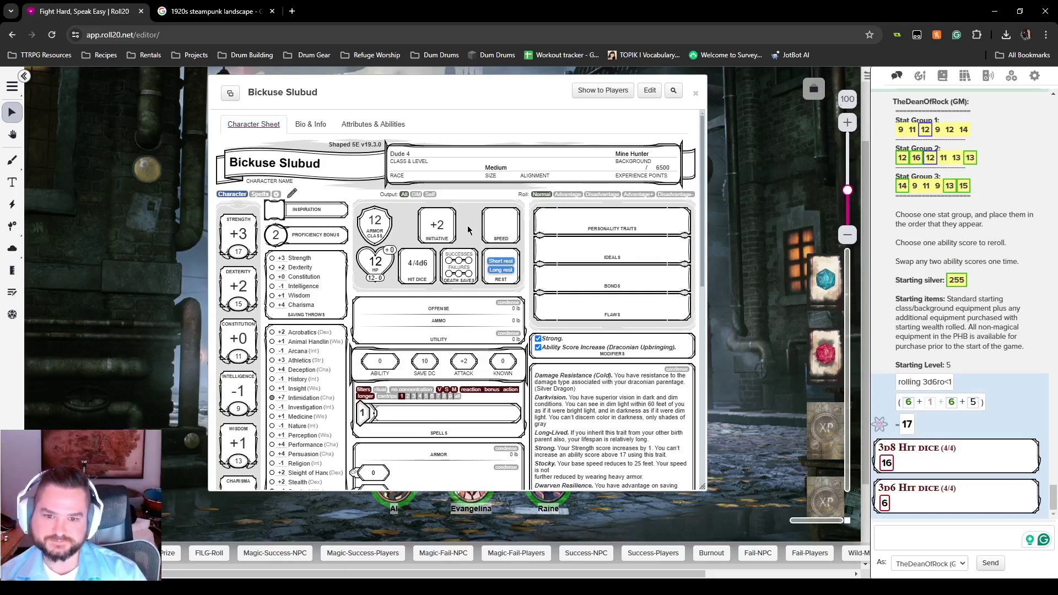
key(ctrl+a)
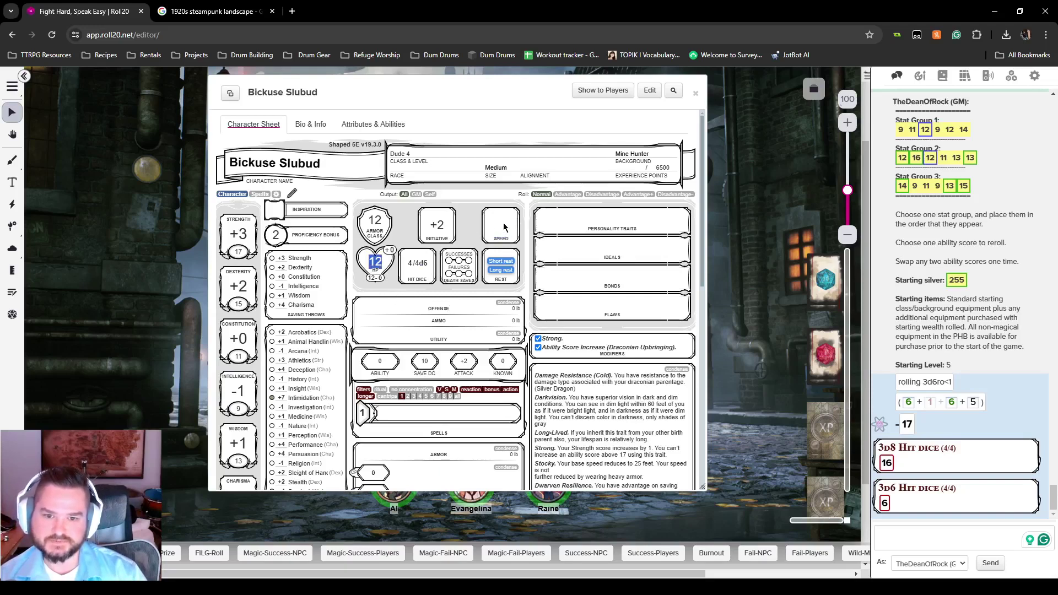
click(292, 193)
click(511, 226)
text(25)
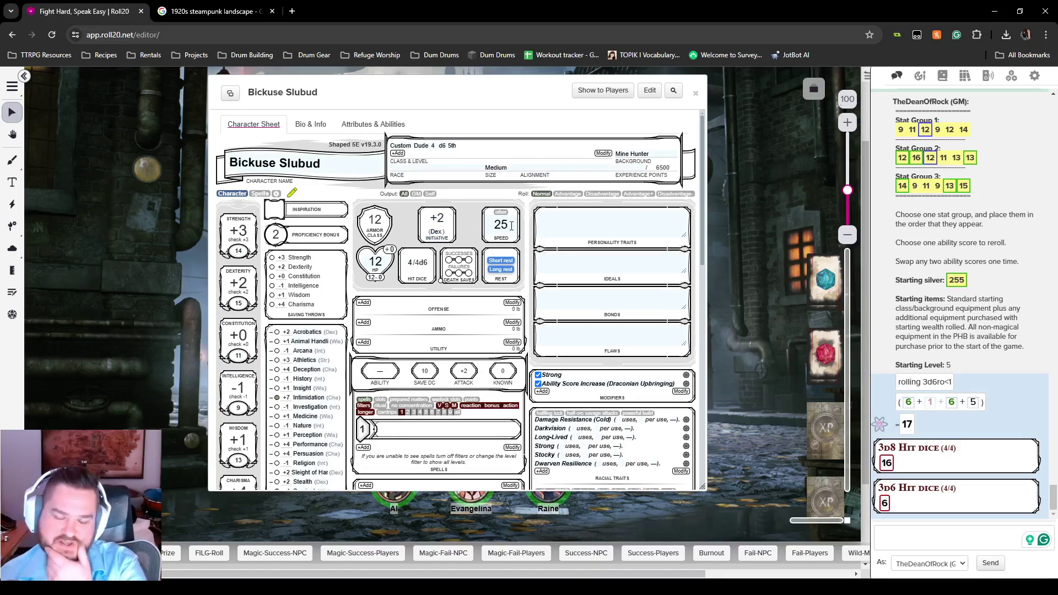
key(Return)
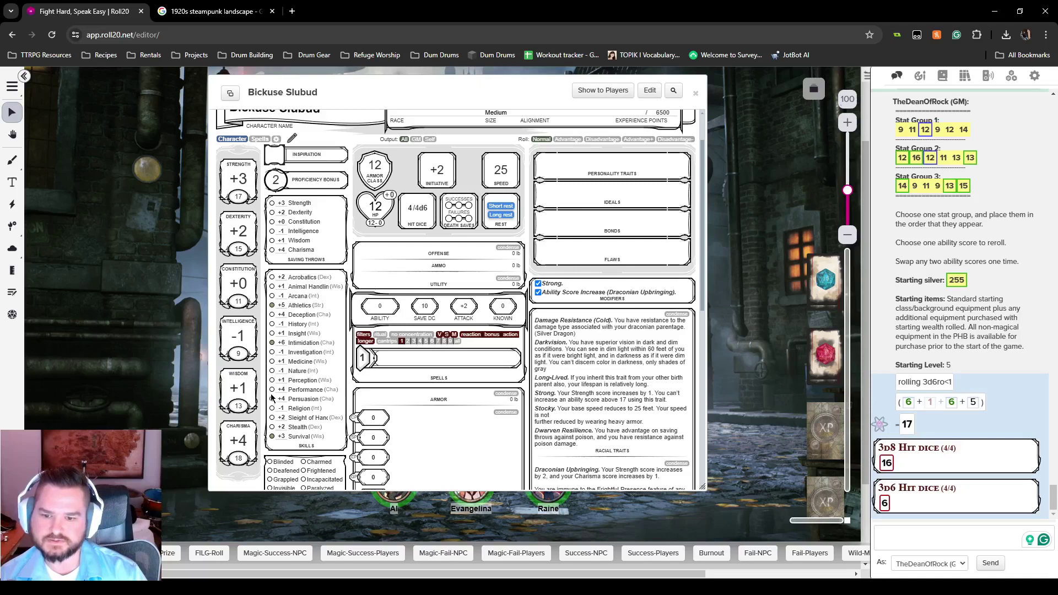
- Mark Constitution and Charisma saving throws as proficient
scroll(330, 384, up, 1)
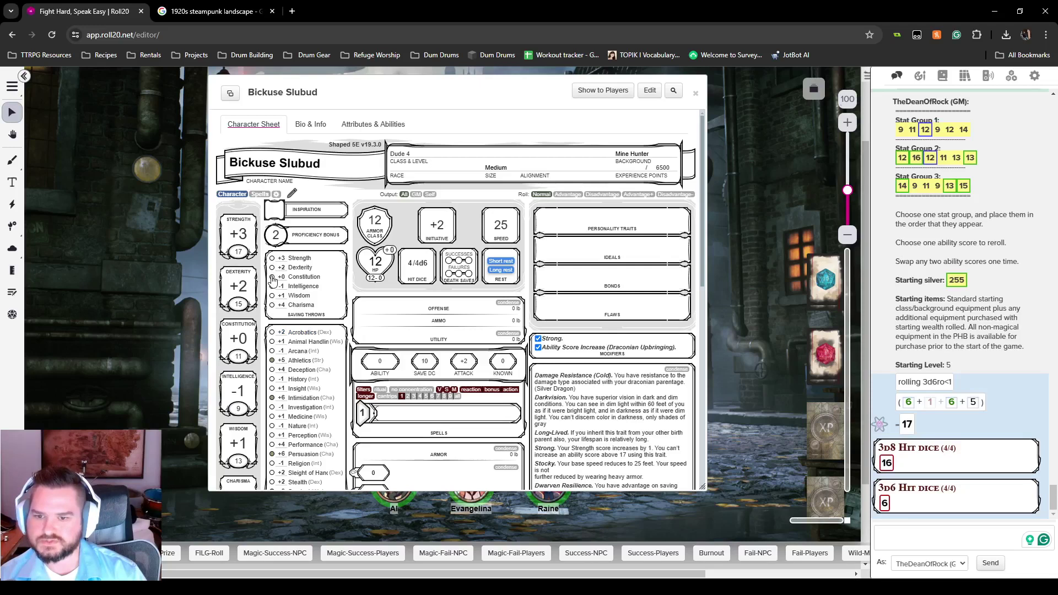
click(271, 277)
click(271, 305)
scroll(354, 265, down, 2)
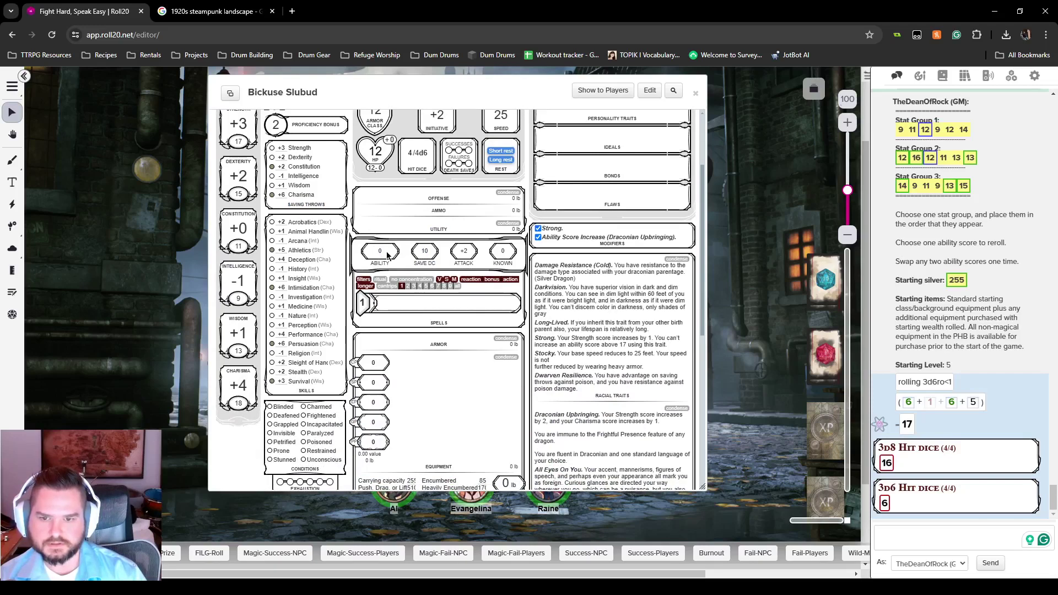
scroll(387, 255, up, 2)
- Set the spellcasting ability to Charisma in edit mode
click(292, 196)
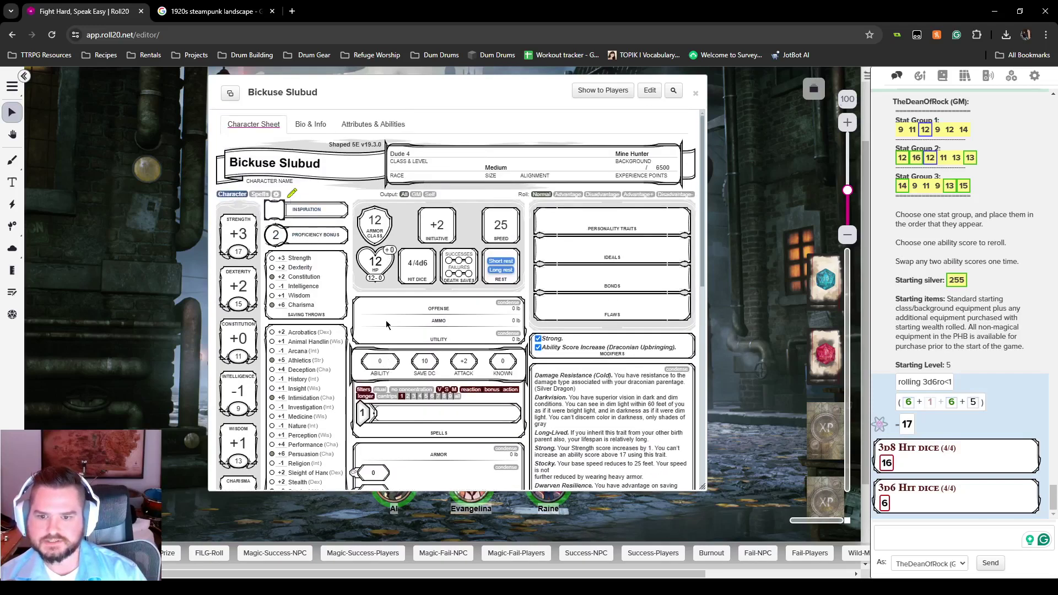
scroll(385, 320, down, 1)
click(380, 320)
click(389, 375)
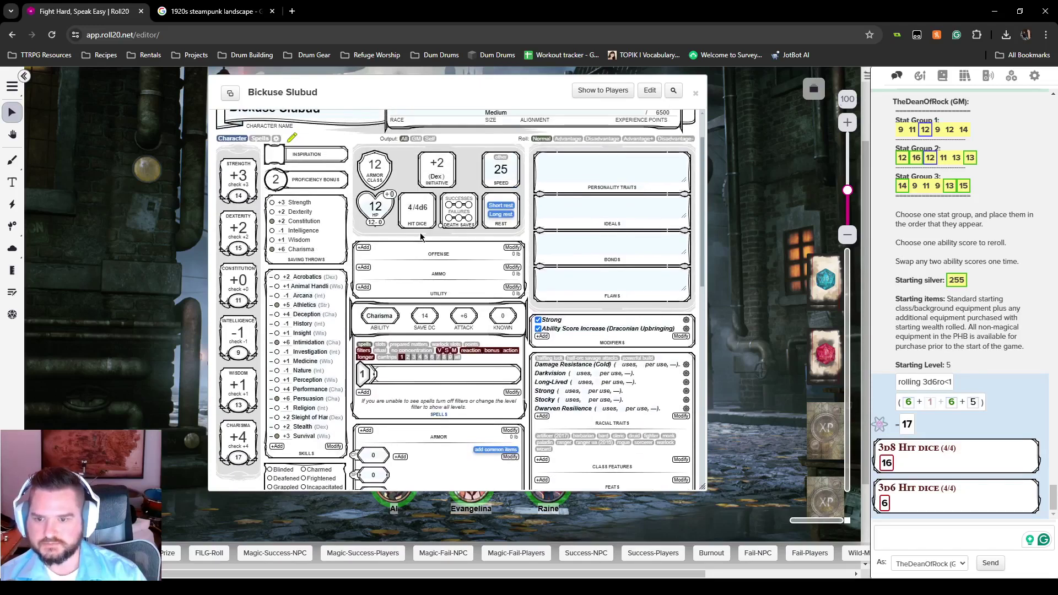
- Write the personality traits 'I'm a dwarf and a dragon' / 'A dwargon'
click(636, 157)
text(I'm a dwarf and a dragon)
key(Return)
text(A dwargon)
- Enter the stout-and-bitter beer ideal and the flaw about always joining brawls
click(573, 196)
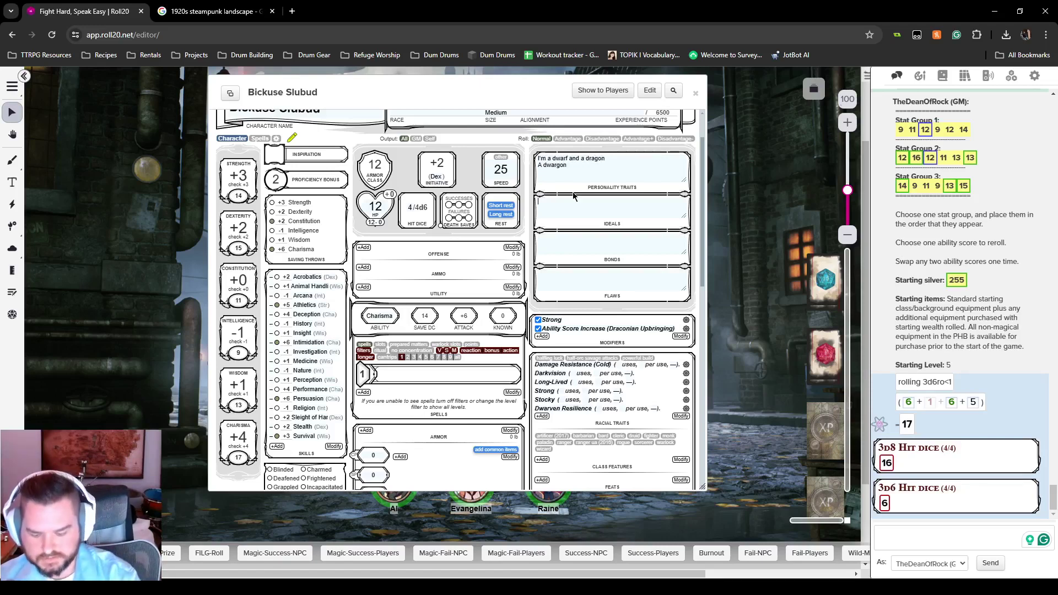
text(I like my w)
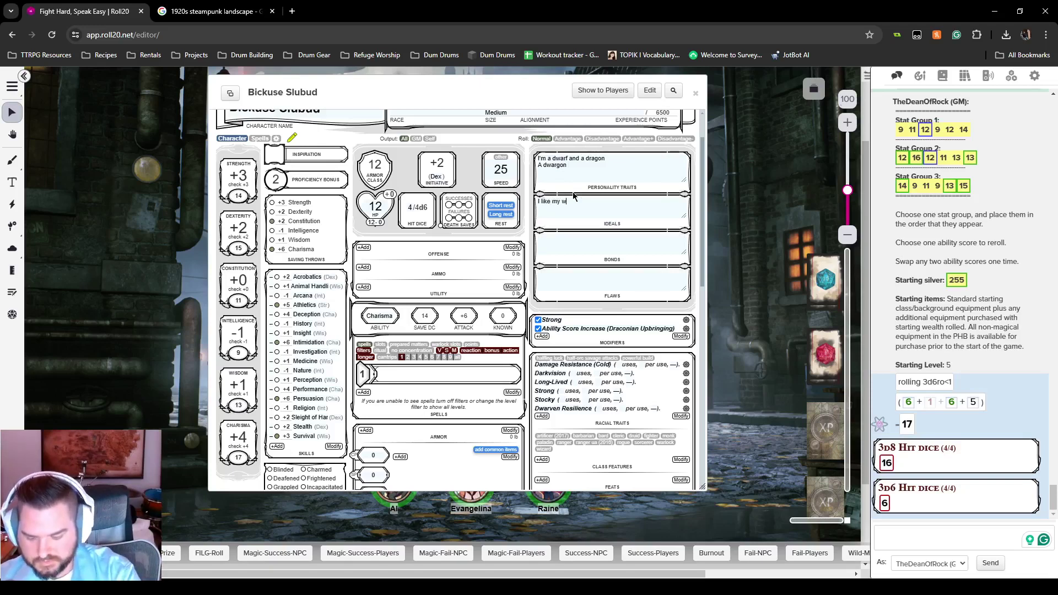
text(omen like I like my beer)
text(. )
text(Stout a)
text(nd bitter.)
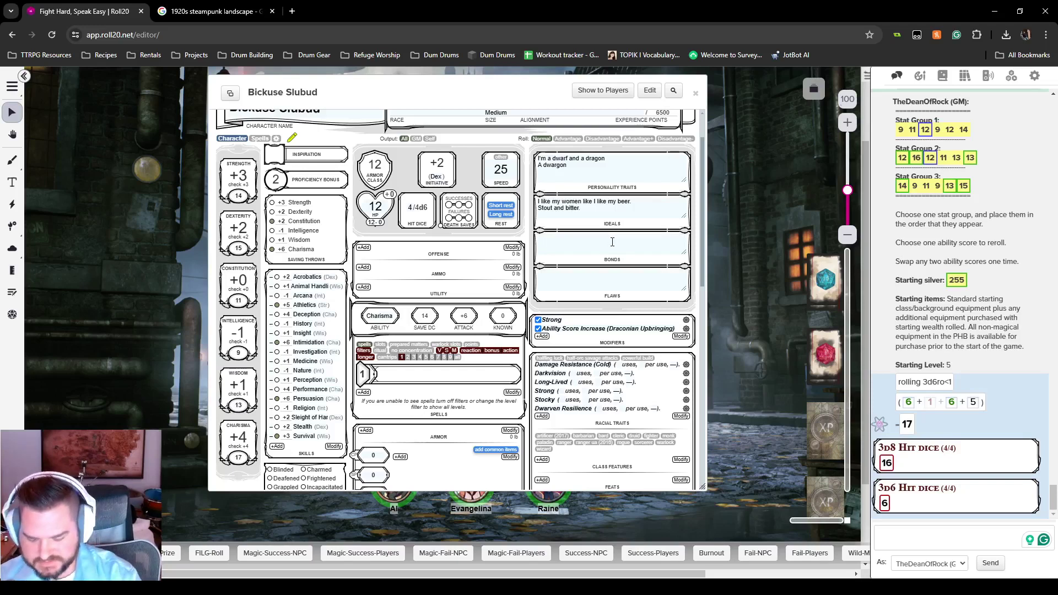
text(James)
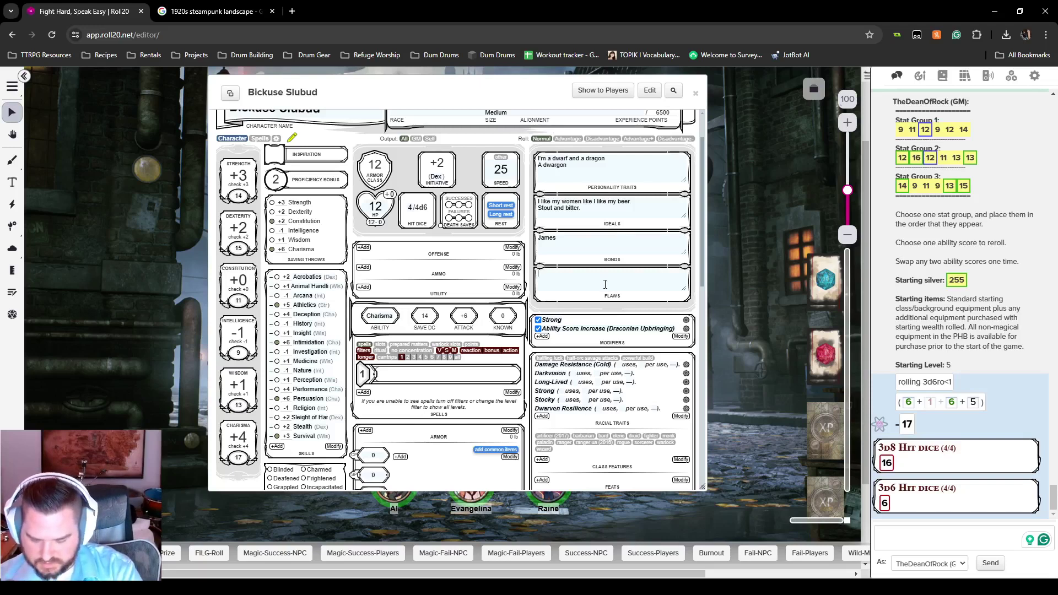
text(He)
key(BackSpace)
key(BackSpace)
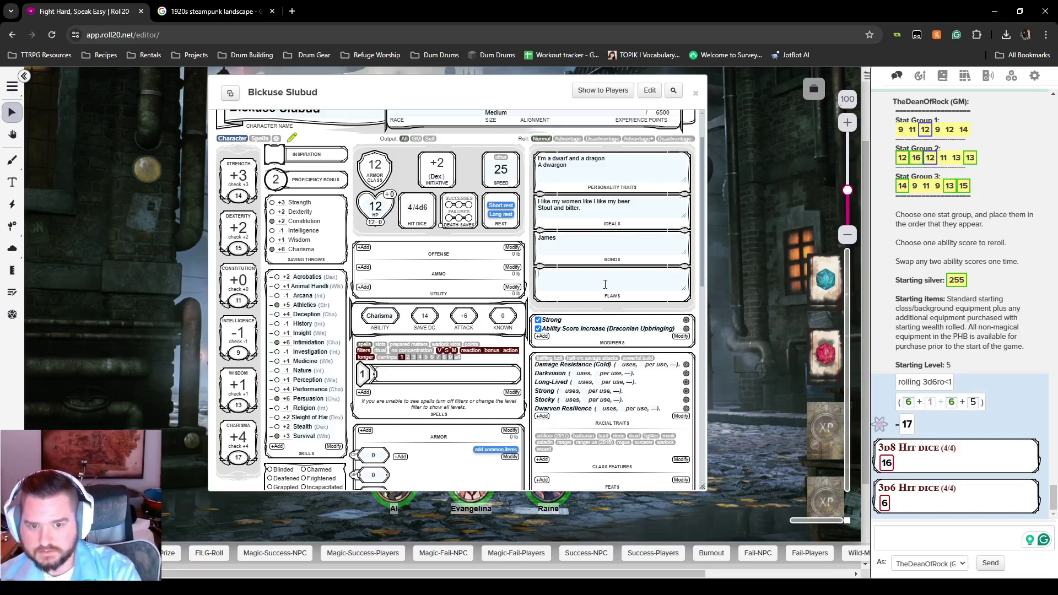
text(I can )
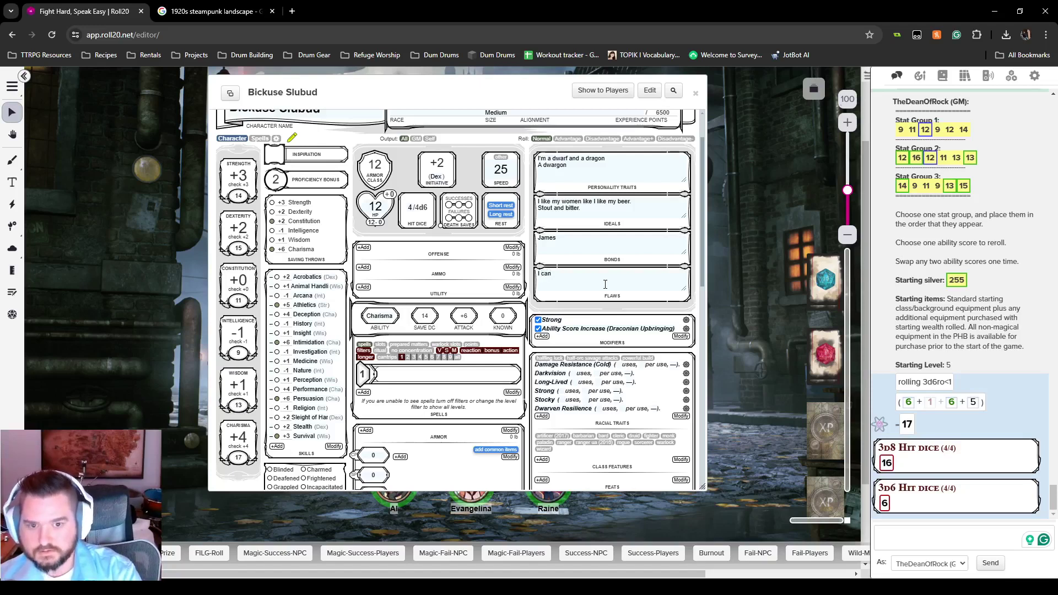
text(am)
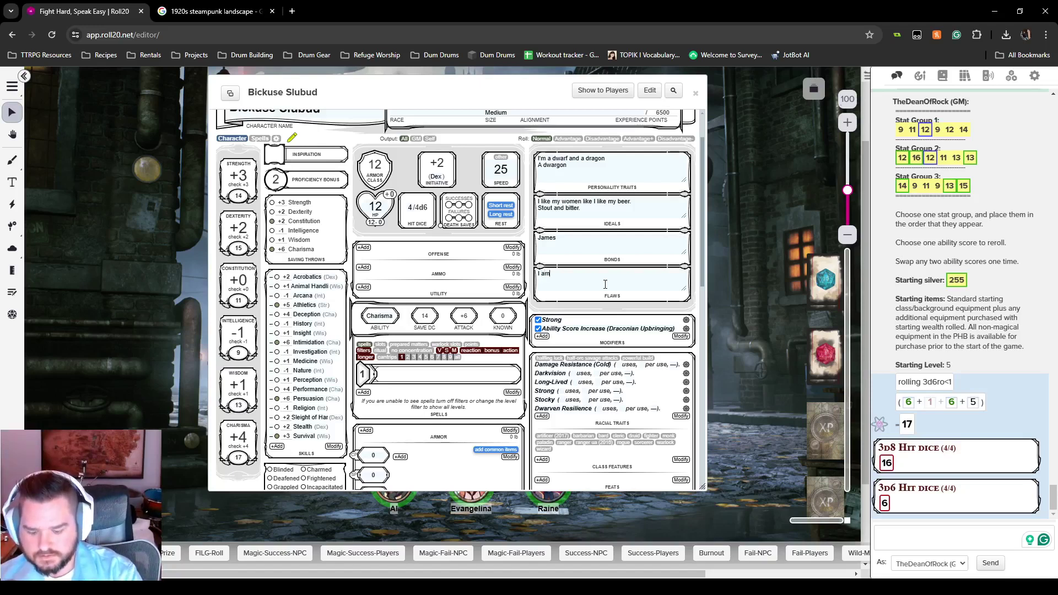
text( incapable of not participating)
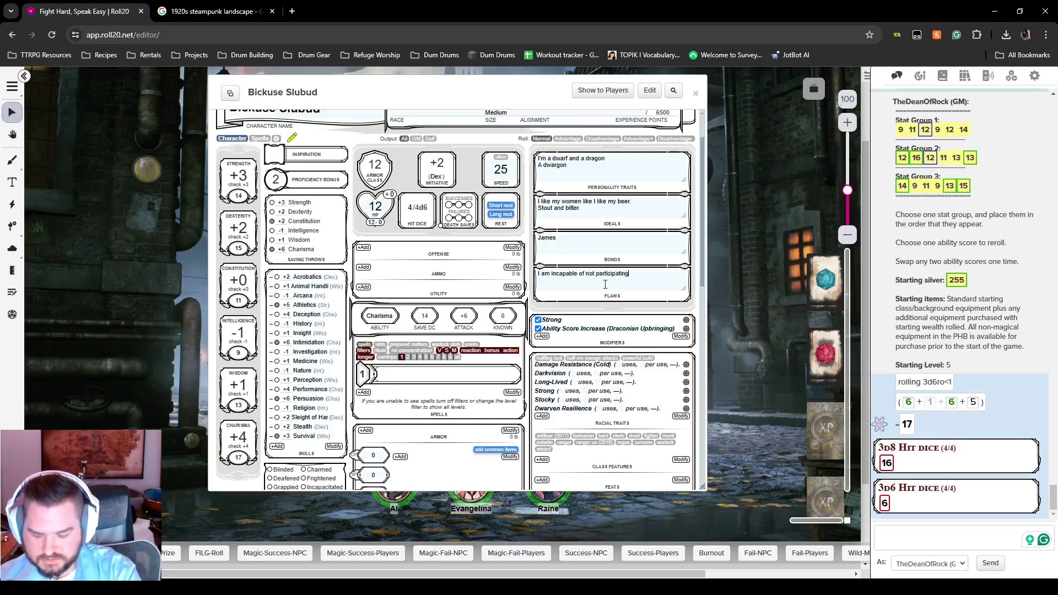
text( in brawls.)
key(Return)
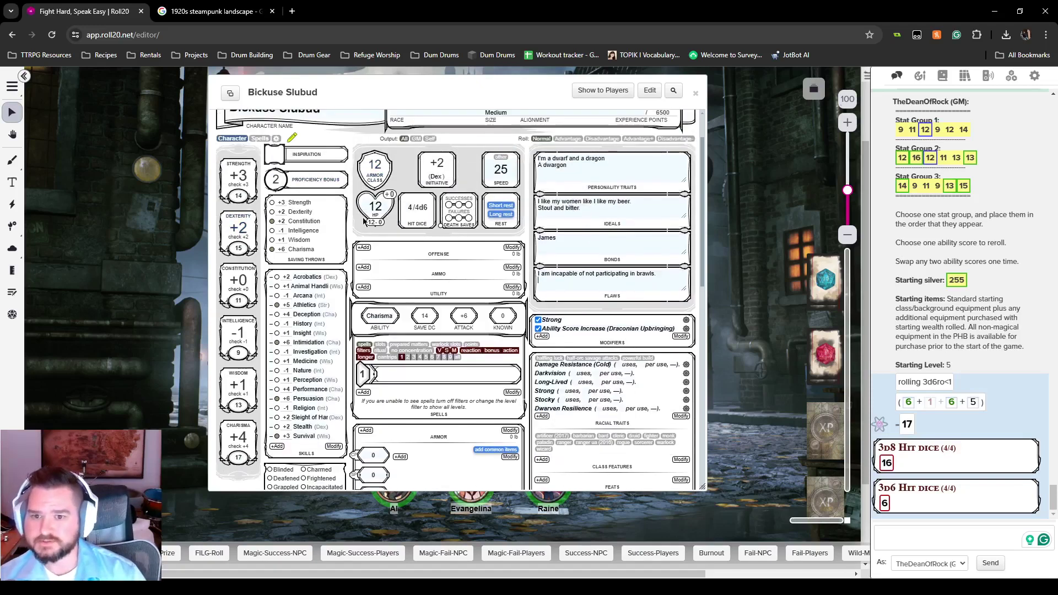